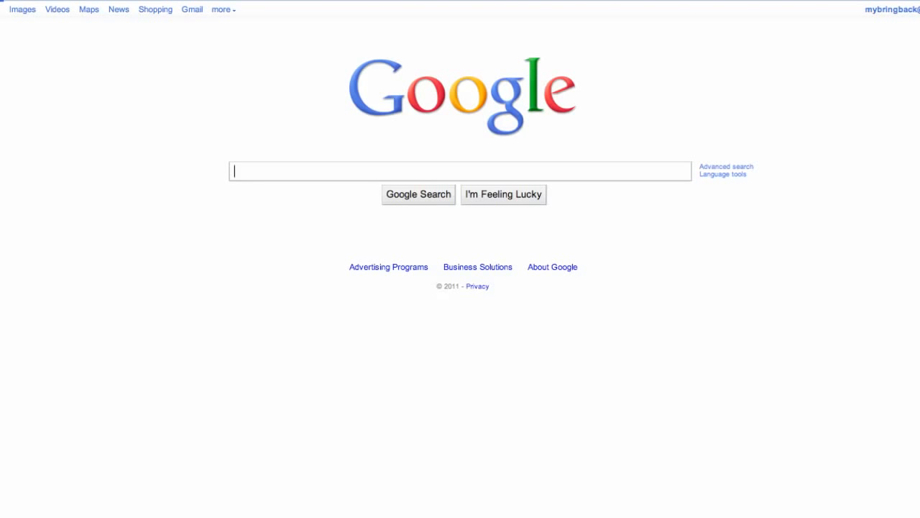
Search Google for "android sdk" and open the Android Developers page for downloading the SDK starter package
{"action": "type", "text": "a"}
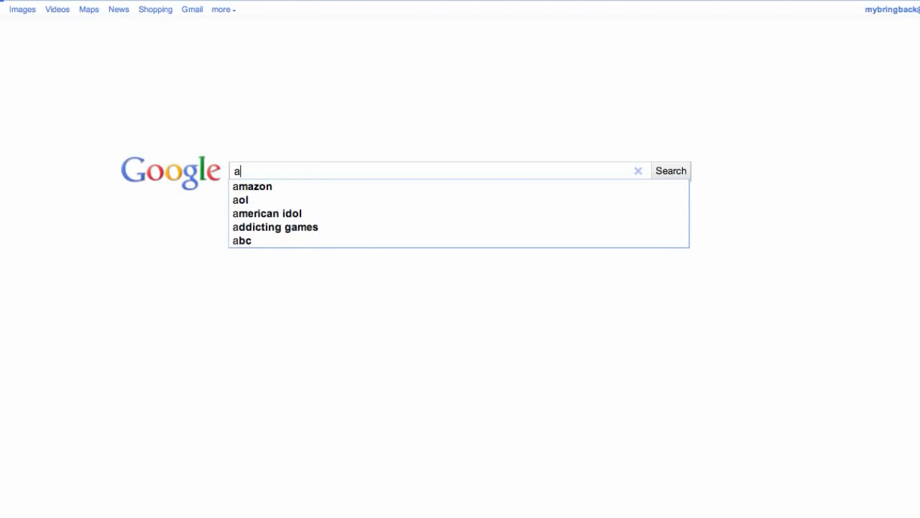
{"action": "type", "text": "ndro"}
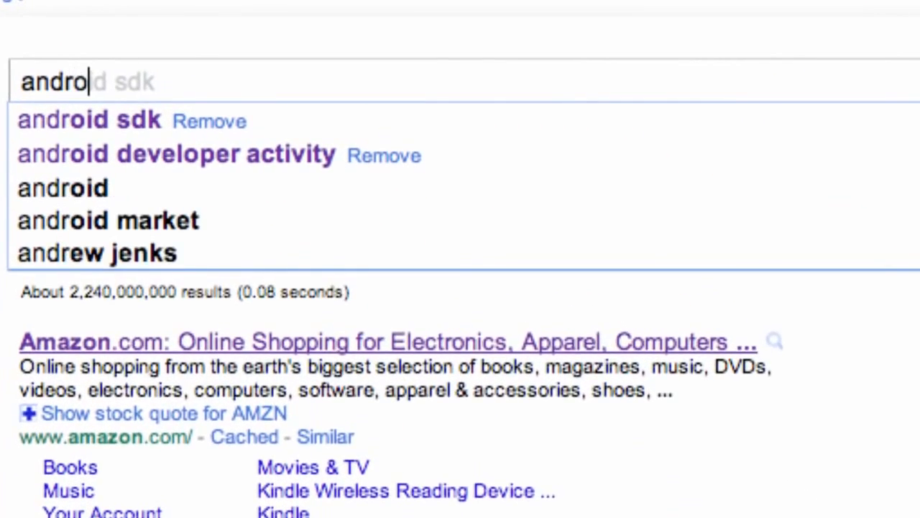
{"action": "type", "text": "id sdk"}
{"action": "key", "text": "Return"}
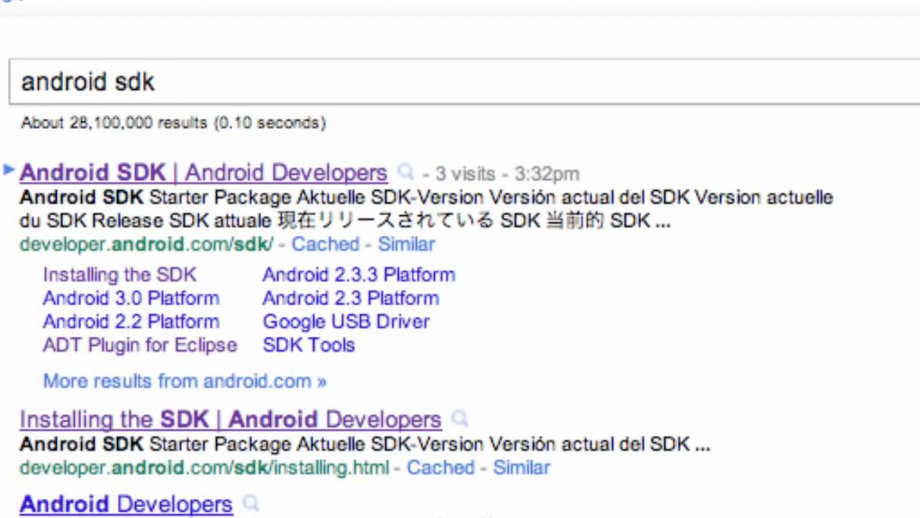
{"action": "left_click", "coordinate": [158, 179]}
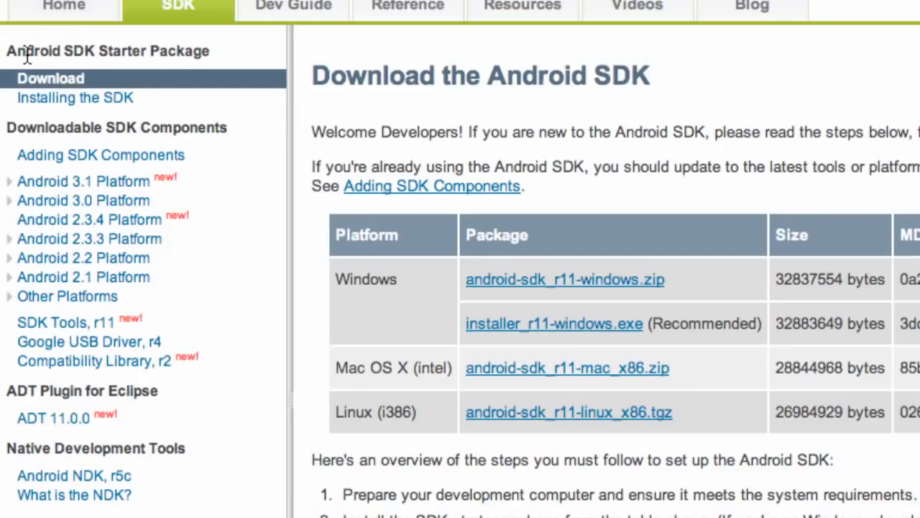
{"action": "left_click_drag", "start_coordinate": [27, 54], "coordinate": [95, 52]}
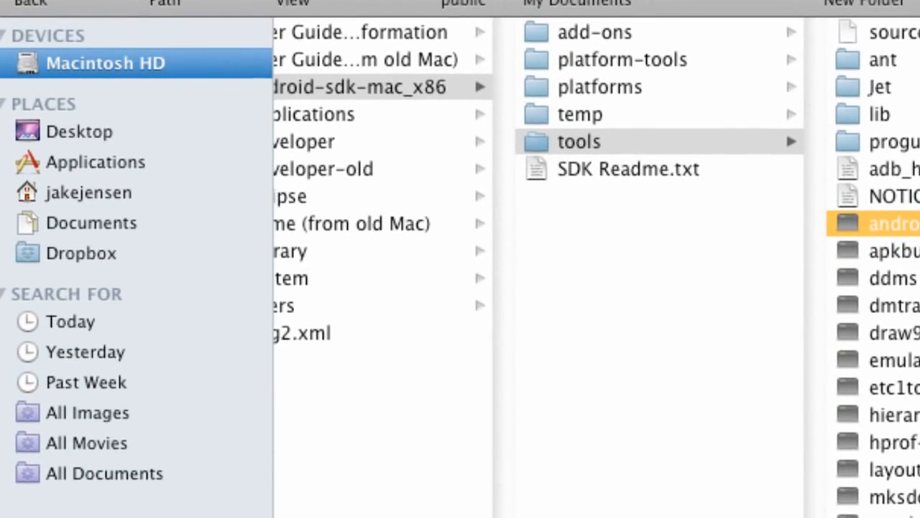
Switch to Finder and extract the downloaded Android SDK zip archive in the home folder's Downloads
{"action": "left_click", "coordinate": [103, 217]}
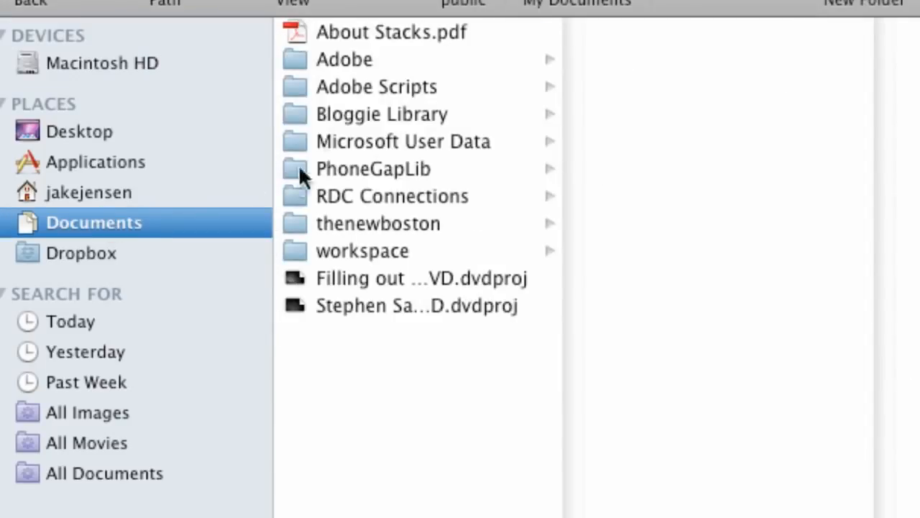
{"action": "left_click", "coordinate": [109, 61]}
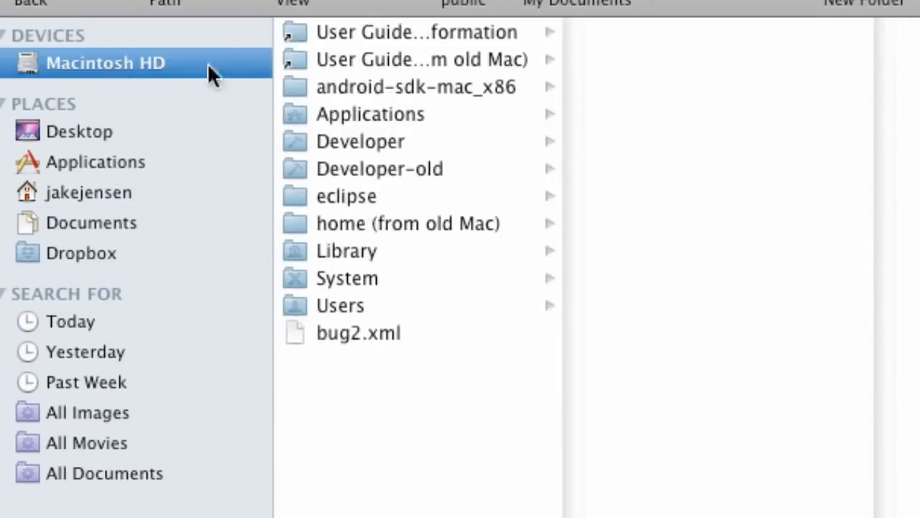
{"action": "left_click", "coordinate": [92, 198]}
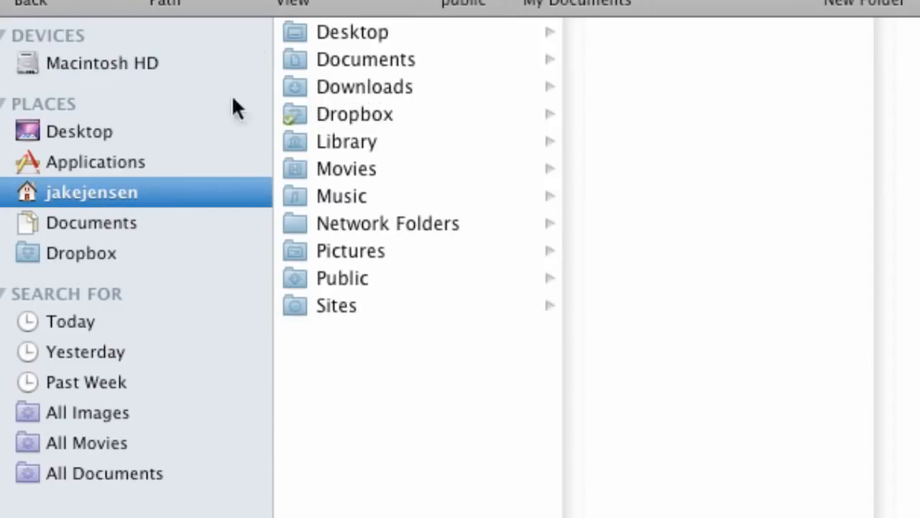
{"action": "left_click", "coordinate": [388, 87]}
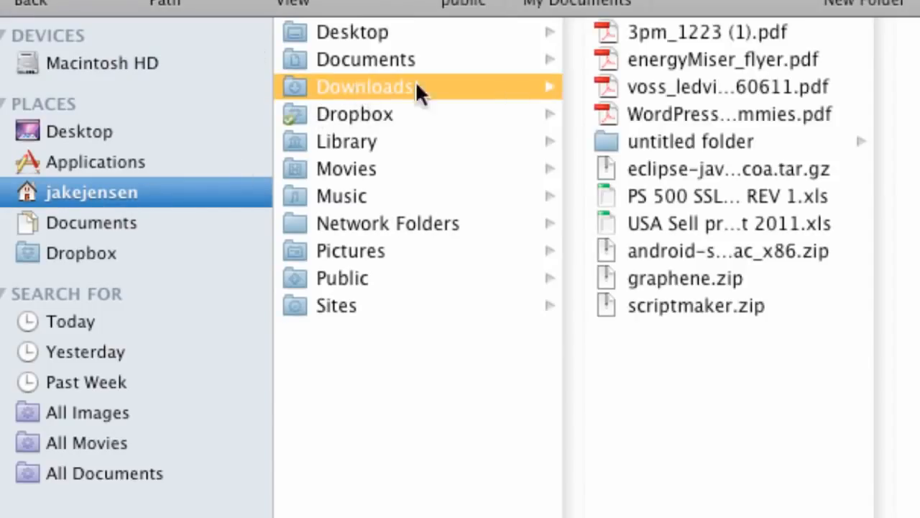
{"action": "left_click", "coordinate": [667, 250]}
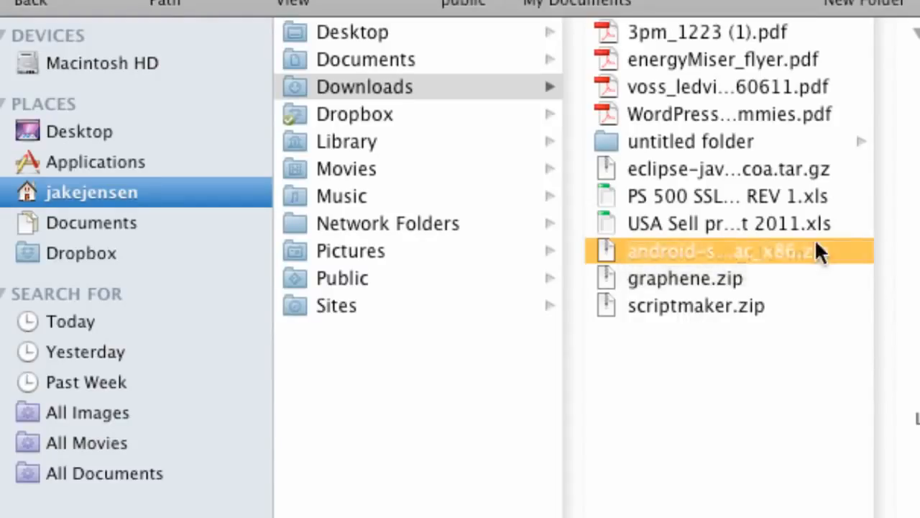
{"action": "double_click", "coordinate": [665, 245]}
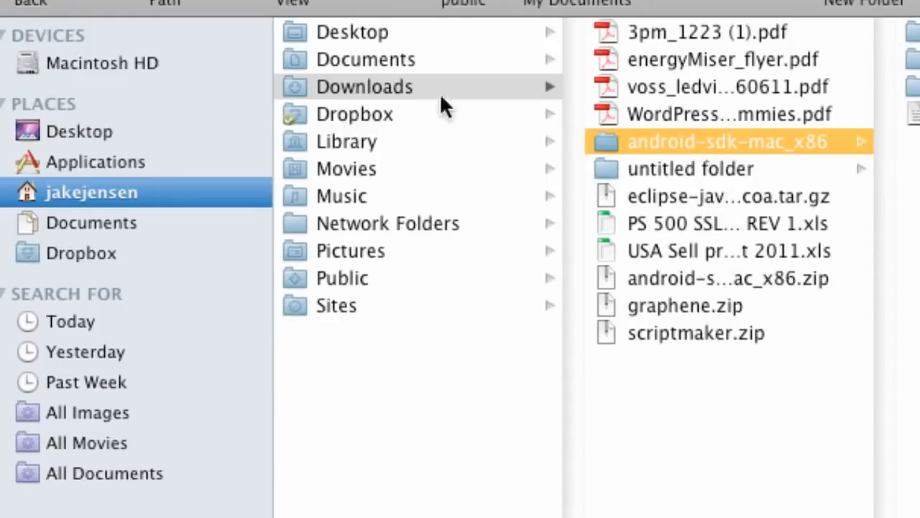
{"action": "mouse_move", "coordinate": [652, 138]}
{"action": "left_mouse_down"}
{"action": "mouse_move", "coordinate": [195, 59]}
{"action": "mouse_move", "coordinate": [377, 107]}
{"action": "mouse_move", "coordinate": [661, 140]}
{"action": "left_mouse_up"}
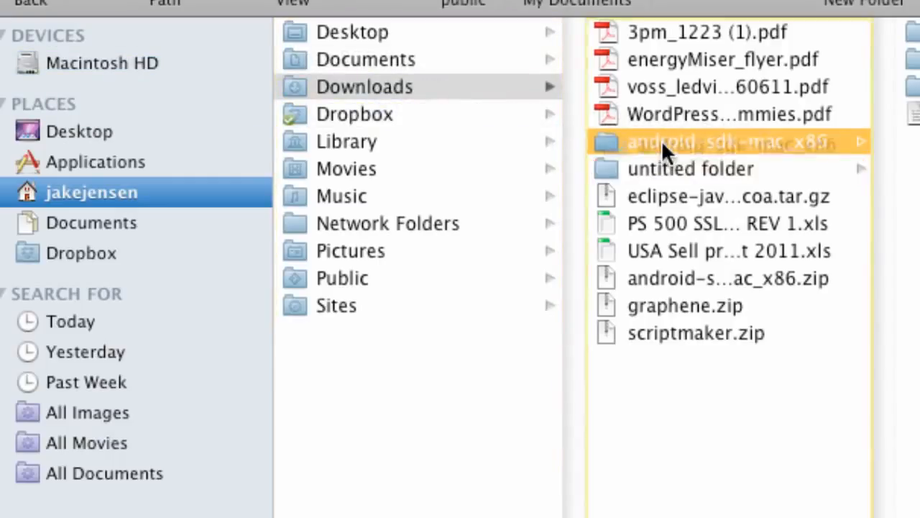
Open the tools folder inside android-sdk-mac_x86 on Macintosh HD and select the android executable
{"action": "left_click", "coordinate": [130, 65]}
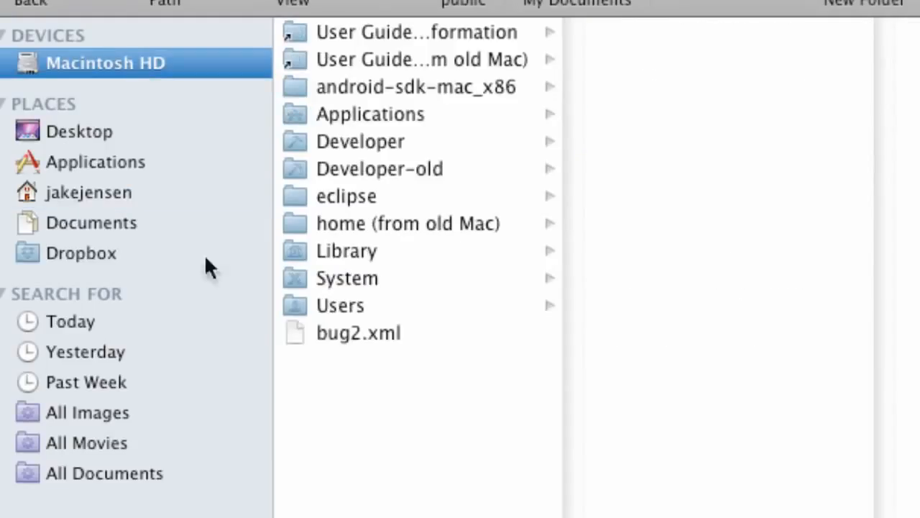
{"action": "left_click", "coordinate": [367, 84]}
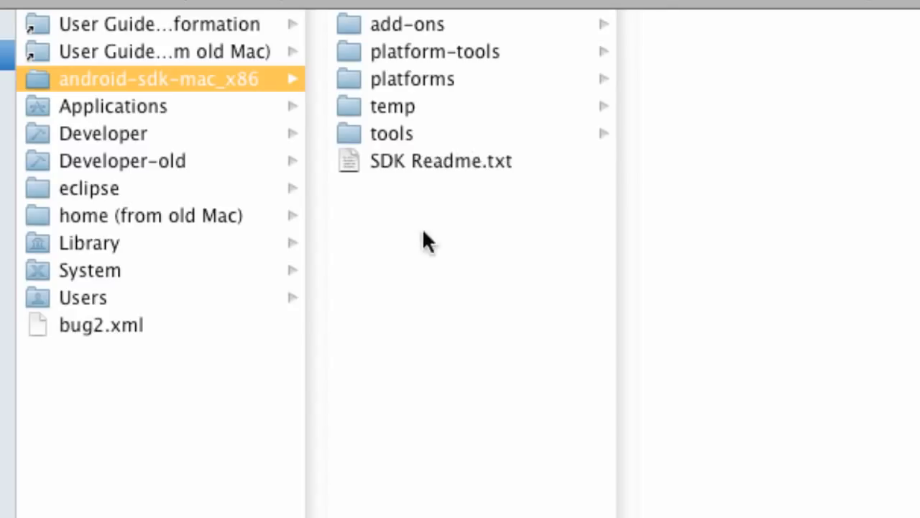
{"action": "left_click", "coordinate": [396, 134]}
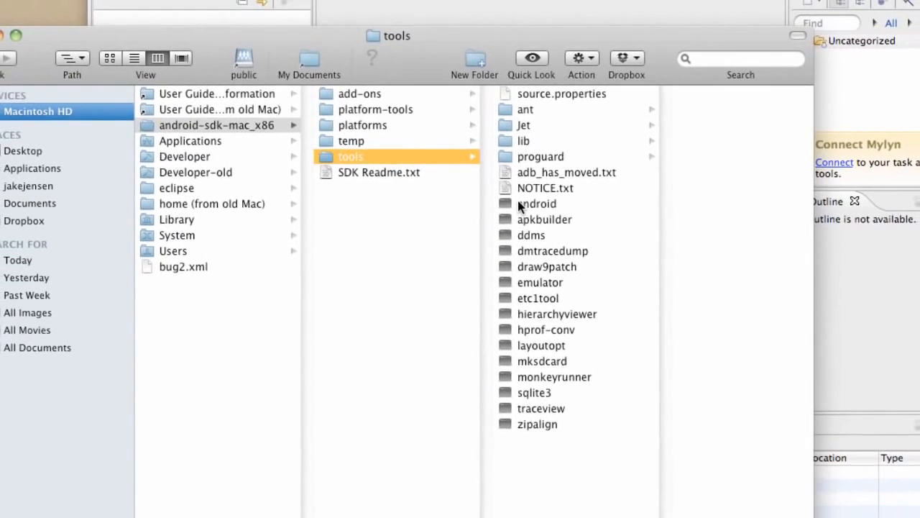
{"action": "left_click", "coordinate": [715, 216]}
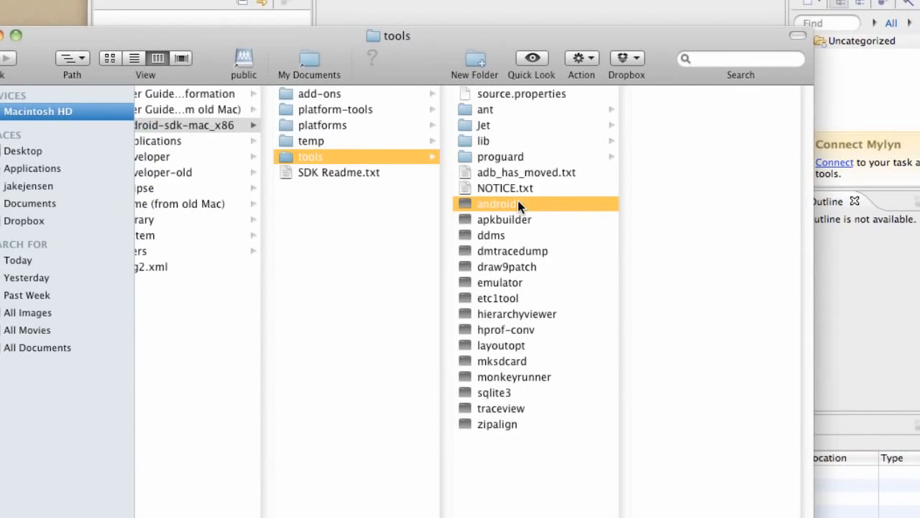
{"action": "double_click", "coordinate": [515, 204]}
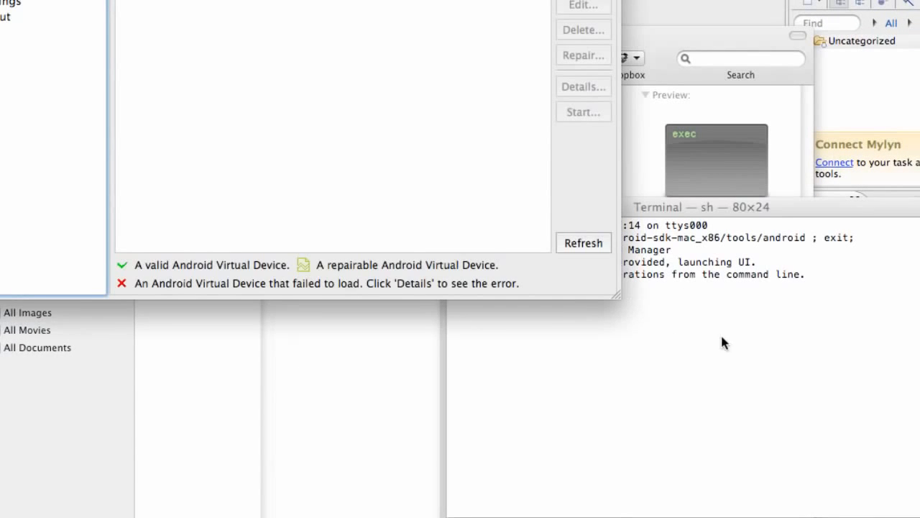
{"action": "left_click", "coordinate": [630, 209]}
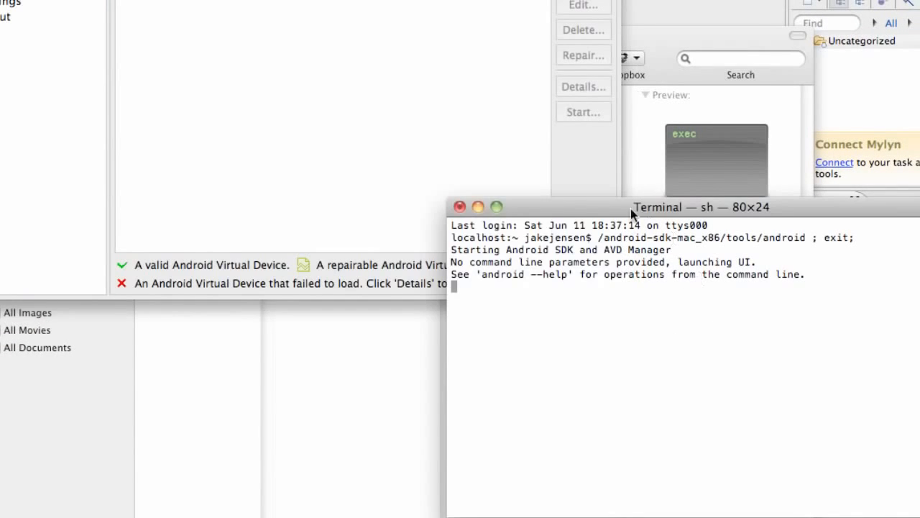
{"action": "left_click", "coordinate": [461, 207]}
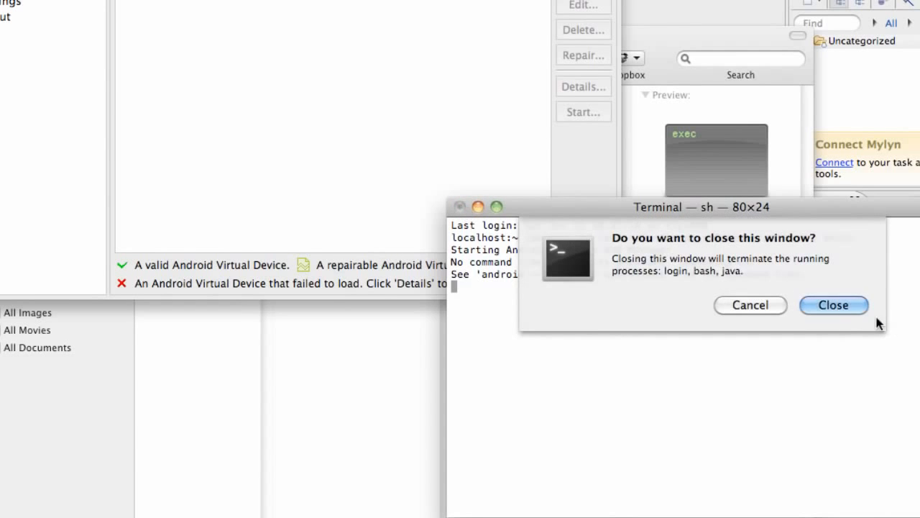
{"action": "left_click", "coordinate": [845, 308]}
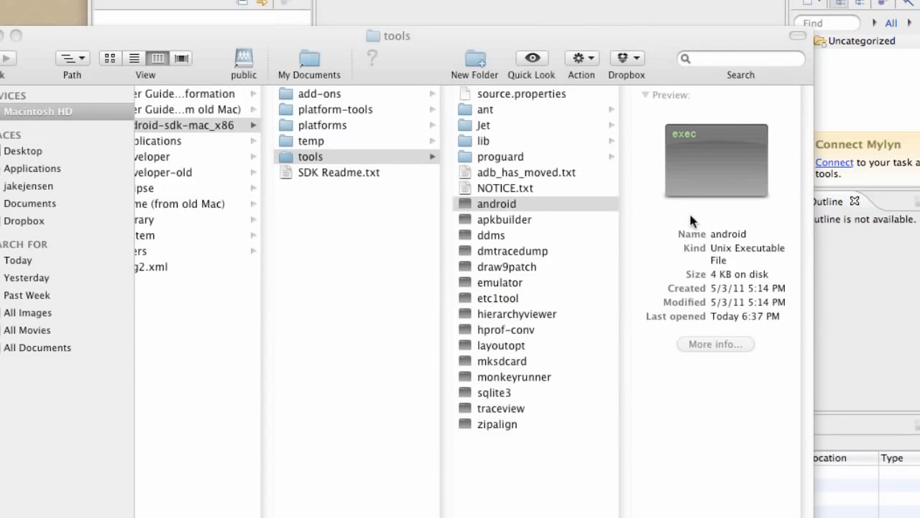
Launch the android executable and select SDK Platform Android 2.2, API 8, revision 2 from the Android Repository's available packages
{"action": "double_click", "coordinate": [477, 204]}
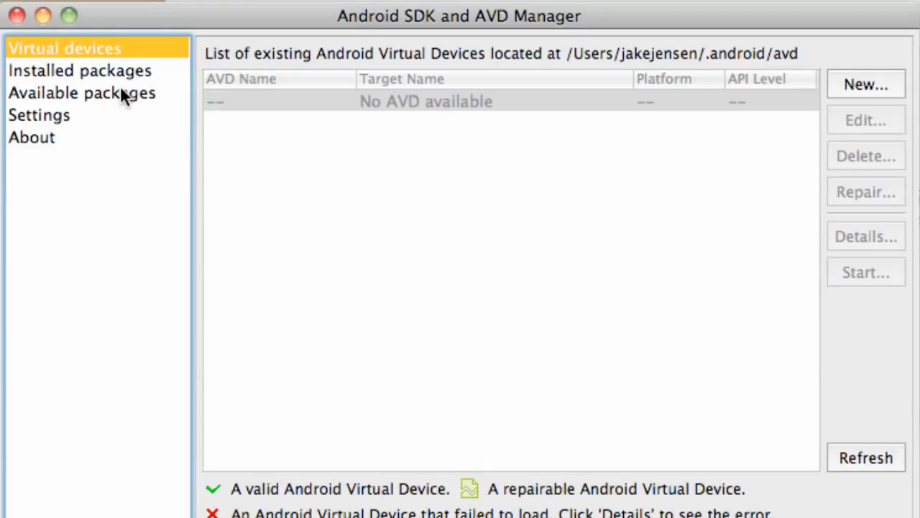
{"action": "left_click", "coordinate": [69, 94]}
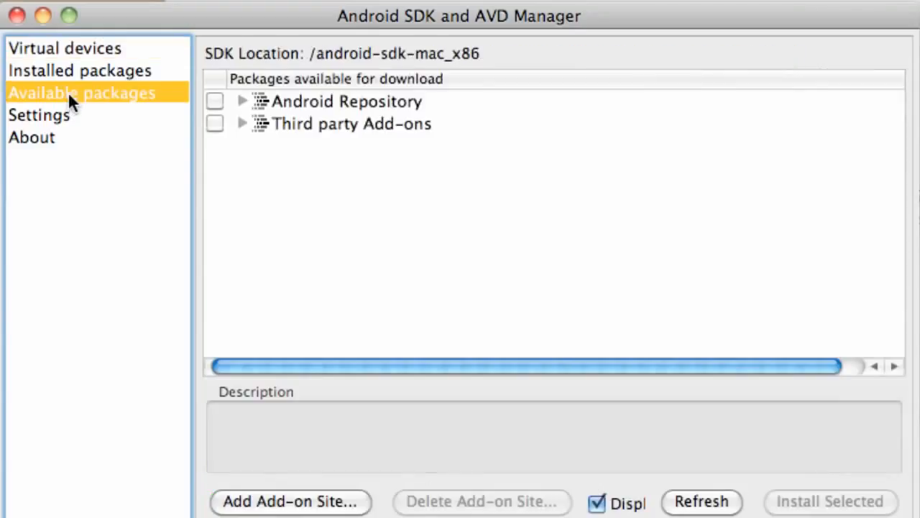
{"action": "left_click", "coordinate": [242, 101]}
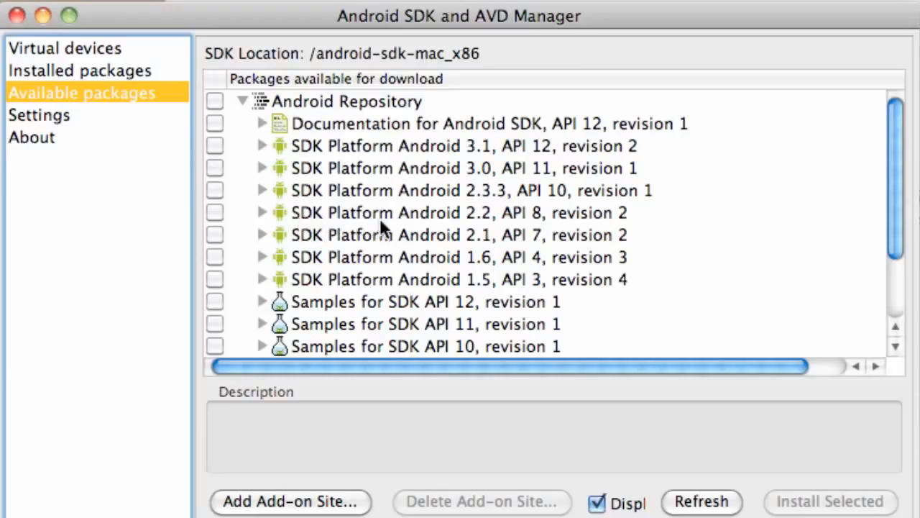
{"action": "left_click", "coordinate": [211, 214]}
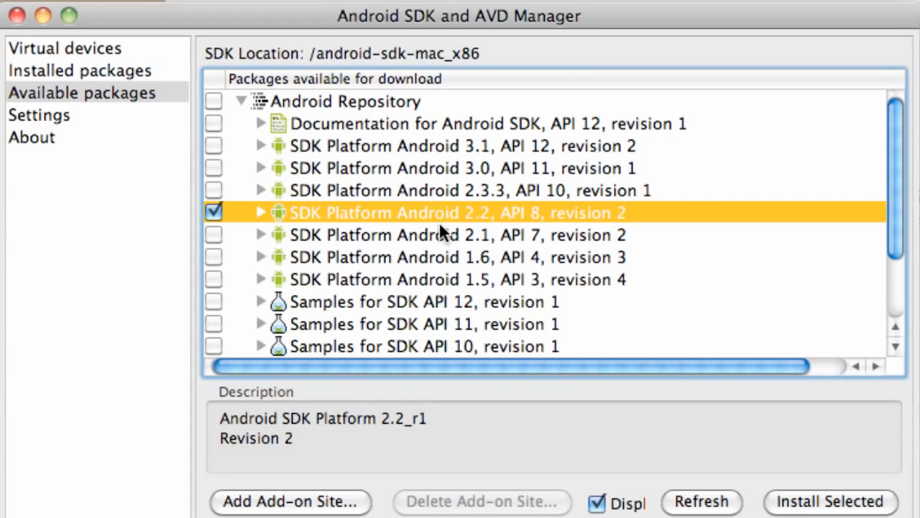
Add Google APIs by Google Inc., Android API 8, revision 2 from the third-party add-ons to the package selection
{"action": "scroll", "coordinate": [412, 259], "scroll_direction": "down", "scroll_amount": 4}
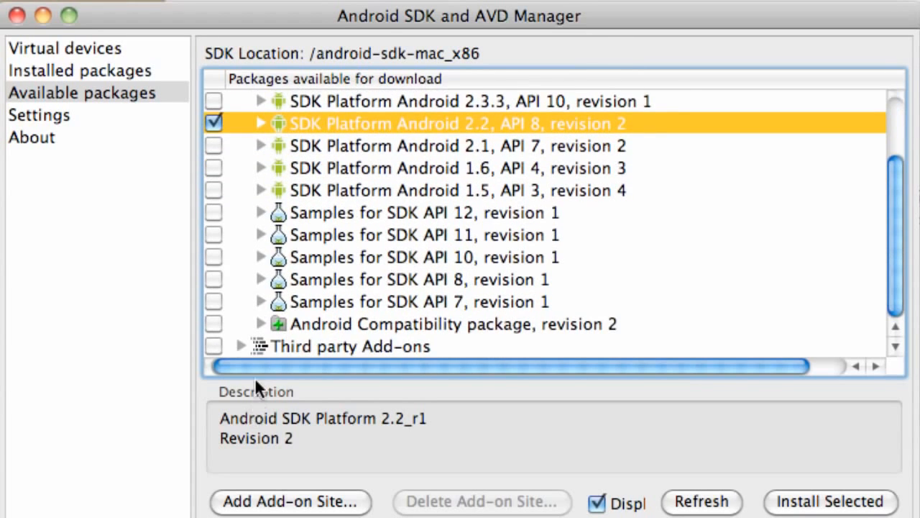
{"action": "left_click", "coordinate": [240, 346]}
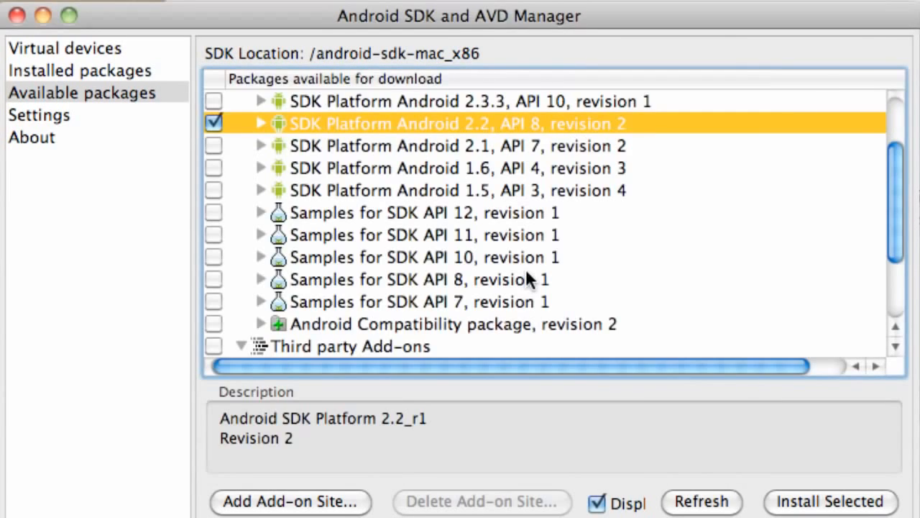
{"action": "scroll", "coordinate": [527, 277], "scroll_direction": "down", "scroll_amount": 5}
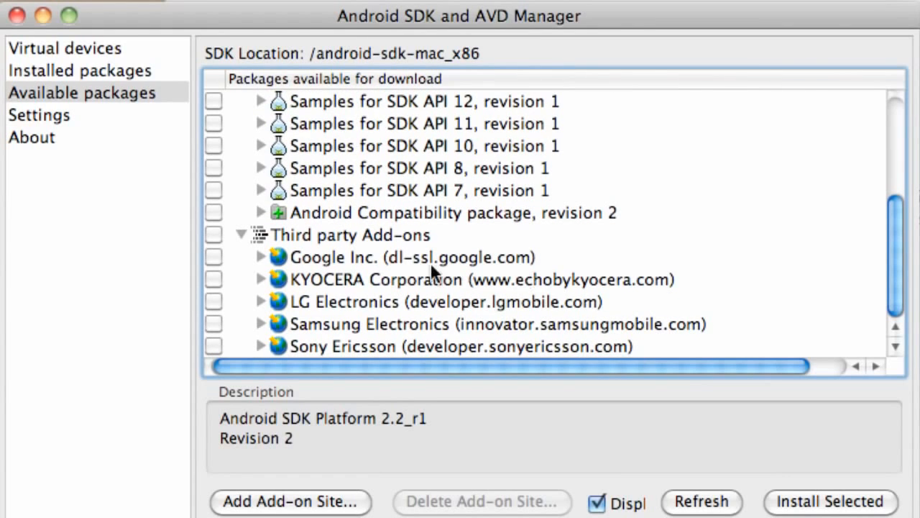
{"action": "left_click", "coordinate": [257, 256]}
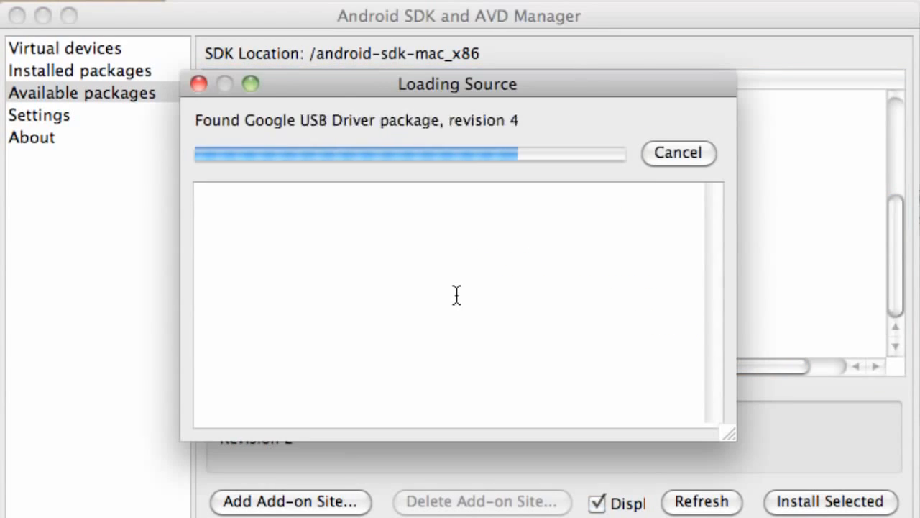
{"action": "scroll", "coordinate": [455, 288], "scroll_direction": "down", "scroll_amount": 4}
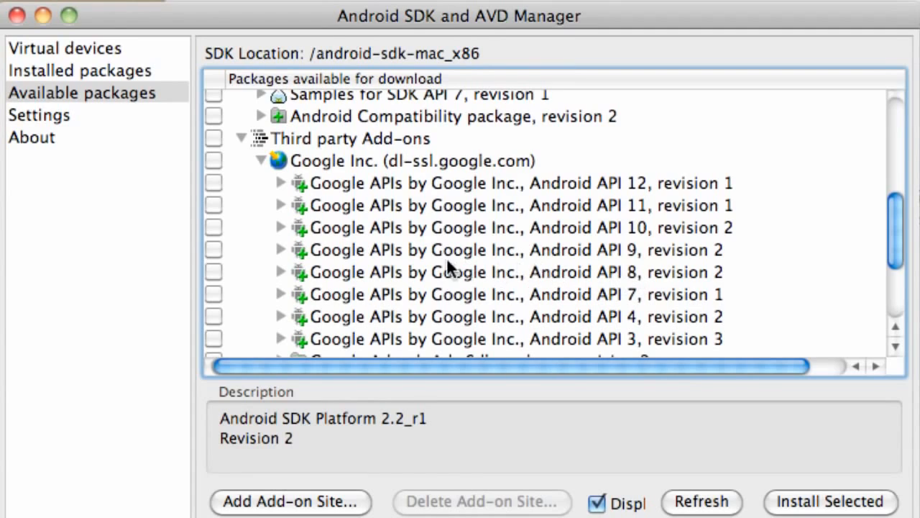
{"action": "left_click", "coordinate": [214, 270]}
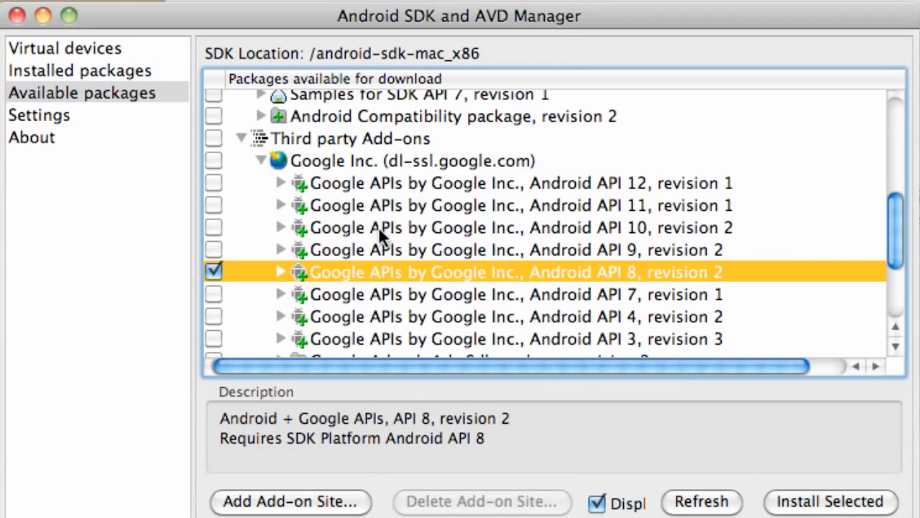
Install the selected packages with all licences accepted and ADB restarted, and show the list of installed packages
{"action": "left_click", "coordinate": [833, 502]}
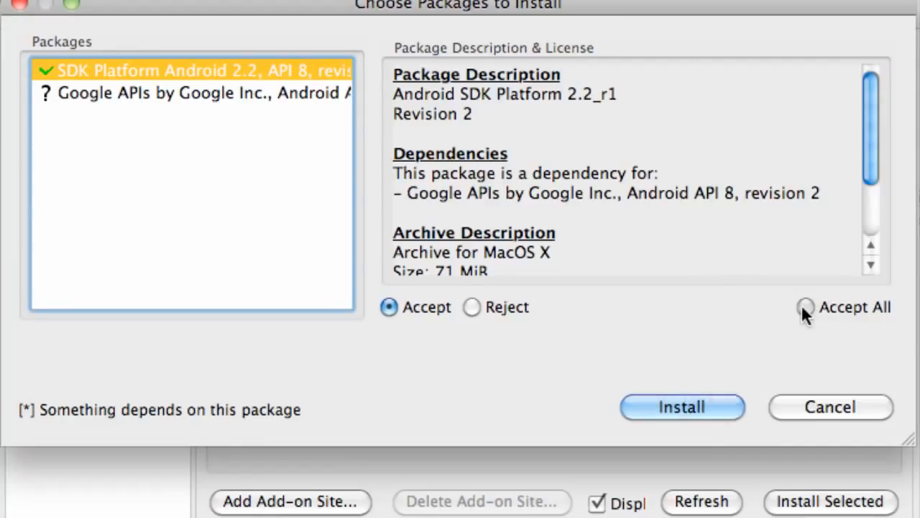
{"action": "left_click", "coordinate": [802, 306]}
{"action": "left_click", "coordinate": [689, 407]}
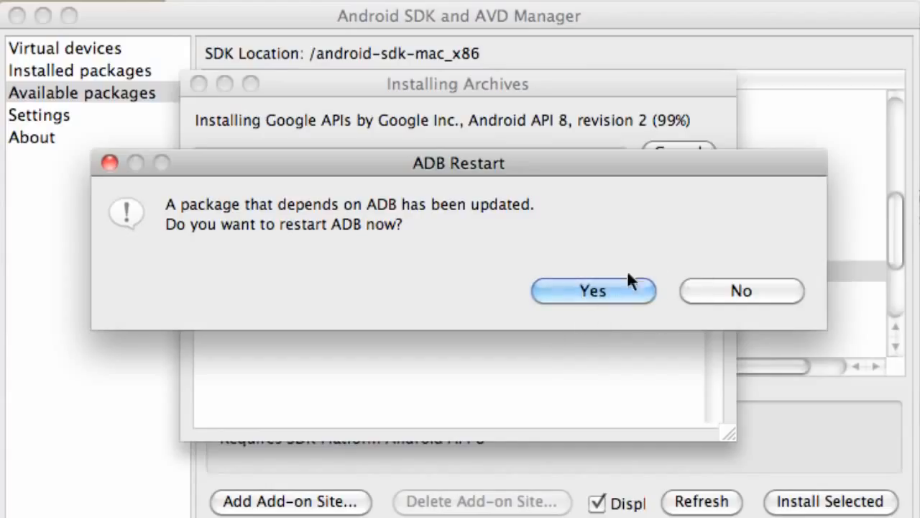
{"action": "left_click", "coordinate": [555, 296]}
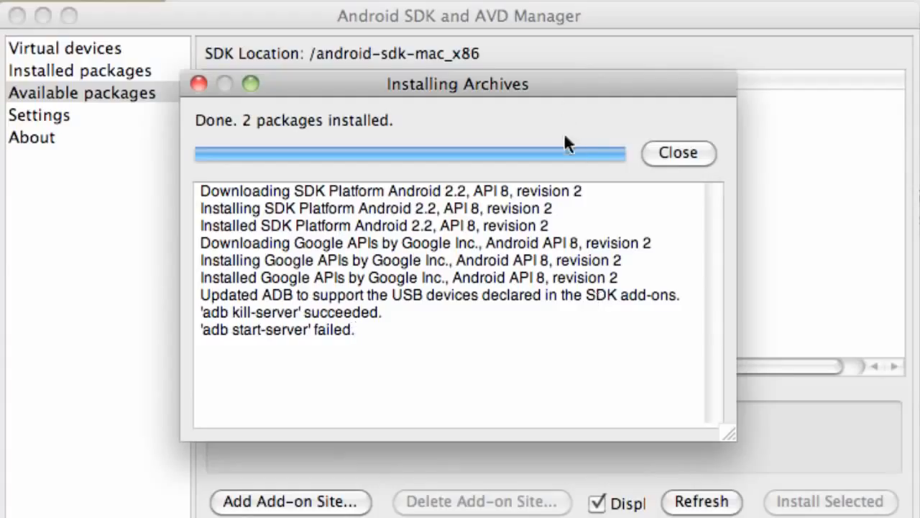
{"action": "left_click", "coordinate": [686, 156]}
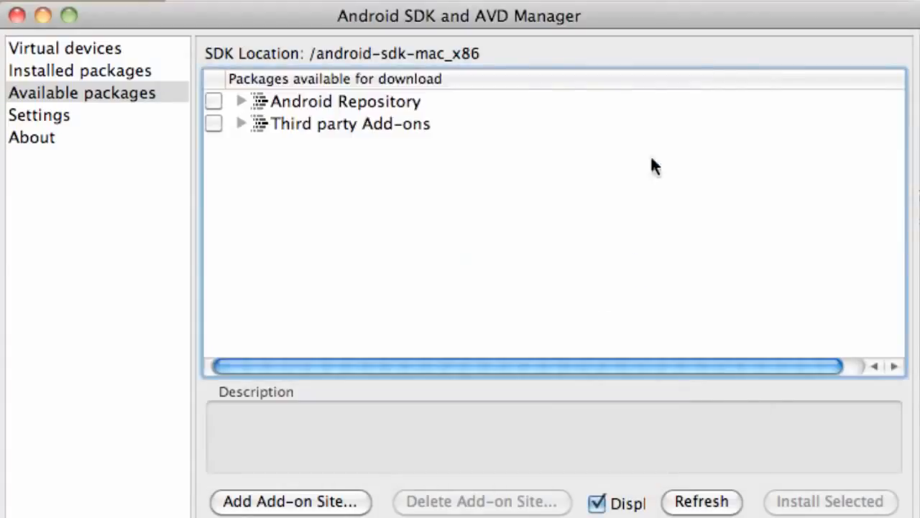
{"action": "left_click", "coordinate": [92, 74]}
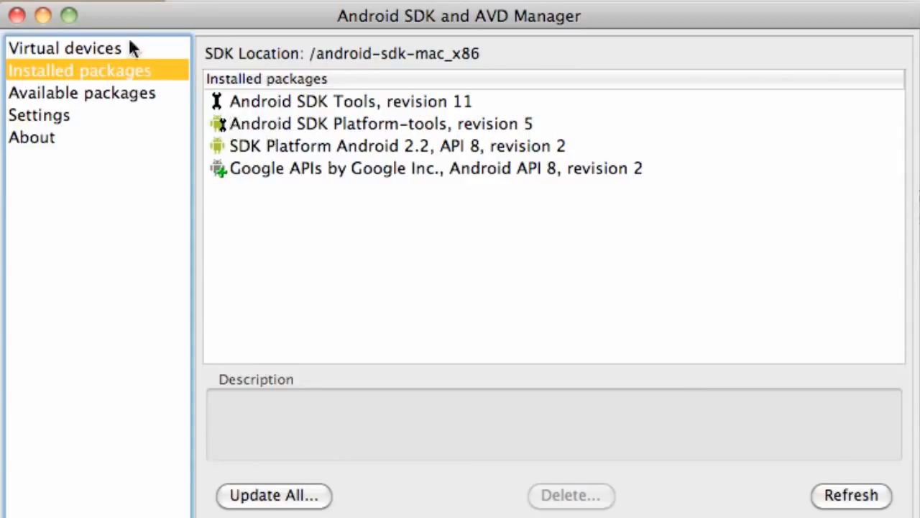
Start a new Android virtual device named droidX with Android 2.2 - API Level 8 as its target
{"action": "left_click", "coordinate": [98, 48]}
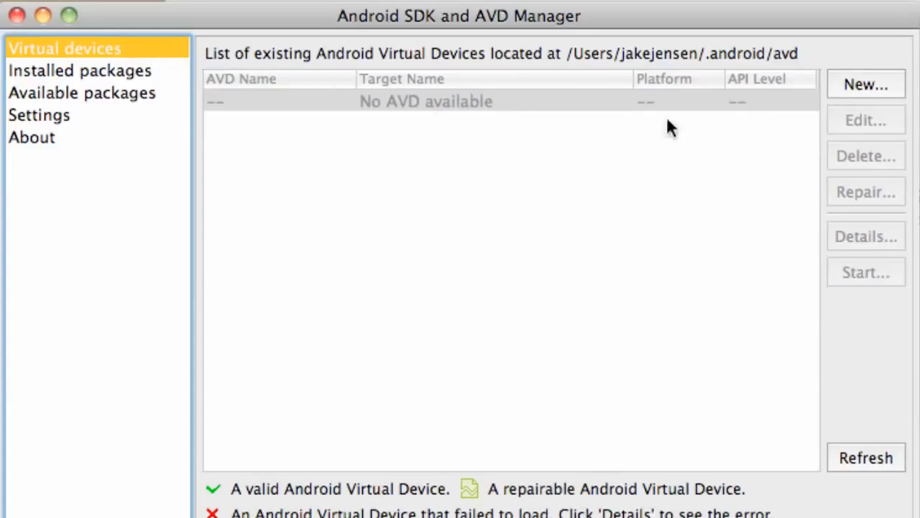
{"action": "left_click", "coordinate": [884, 85]}
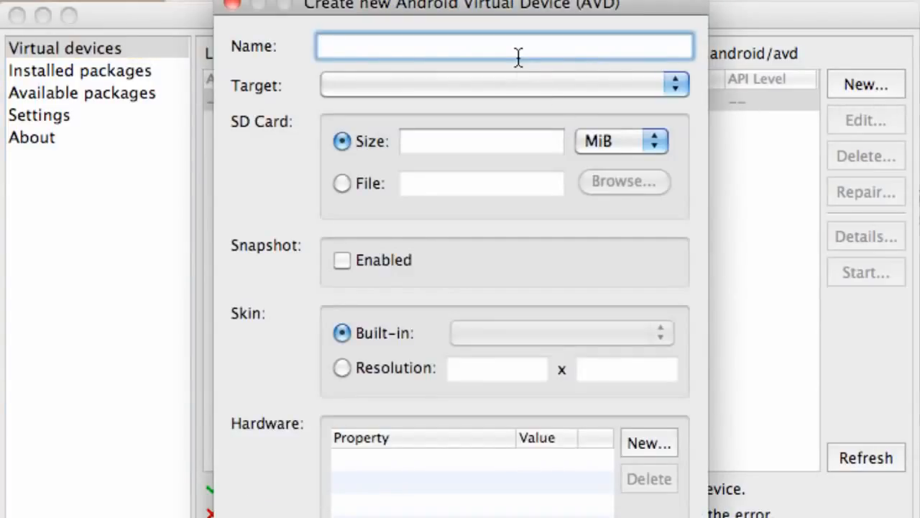
{"action": "type", "text": "droidX"}
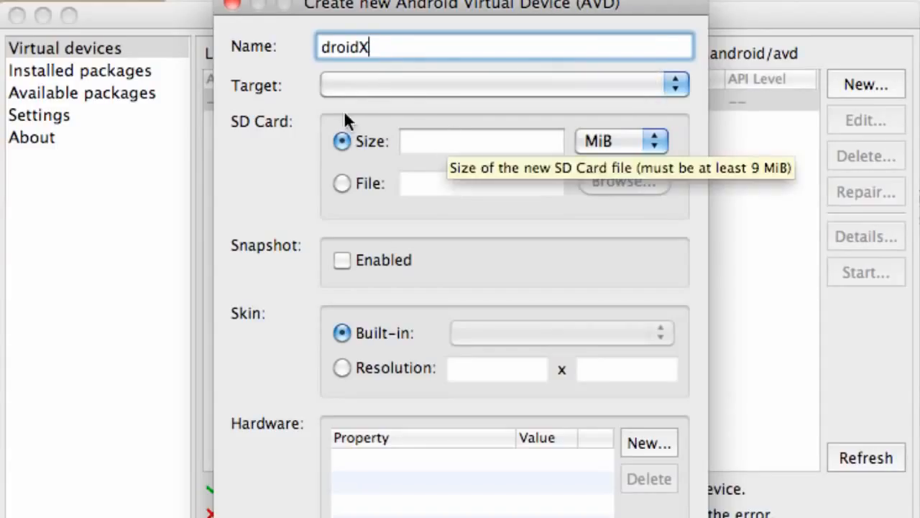
{"action": "left_click", "coordinate": [362, 87]}
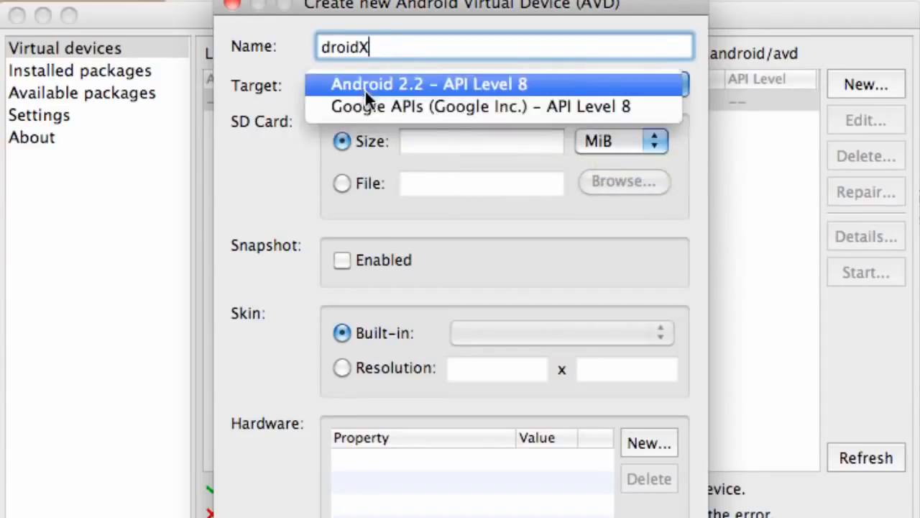
{"action": "left_click", "coordinate": [404, 83]}
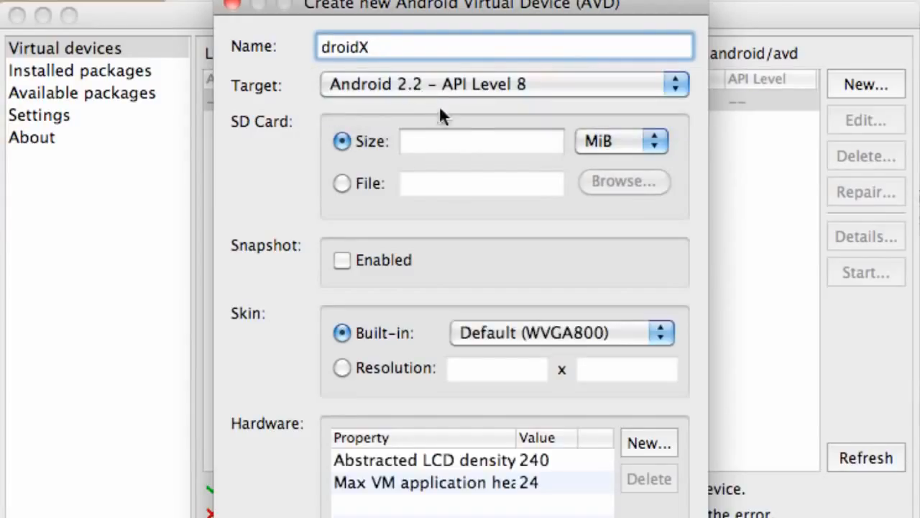
Set the SD card size to 100 MiB, create the virtual device, and dismiss the creation result message
{"action": "left_click", "coordinate": [473, 142]}
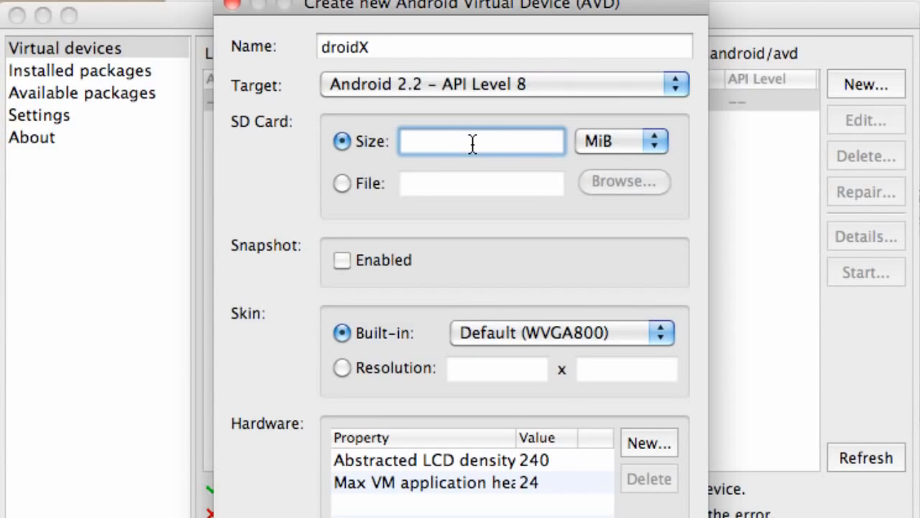
{"action": "type", "text": "100"}
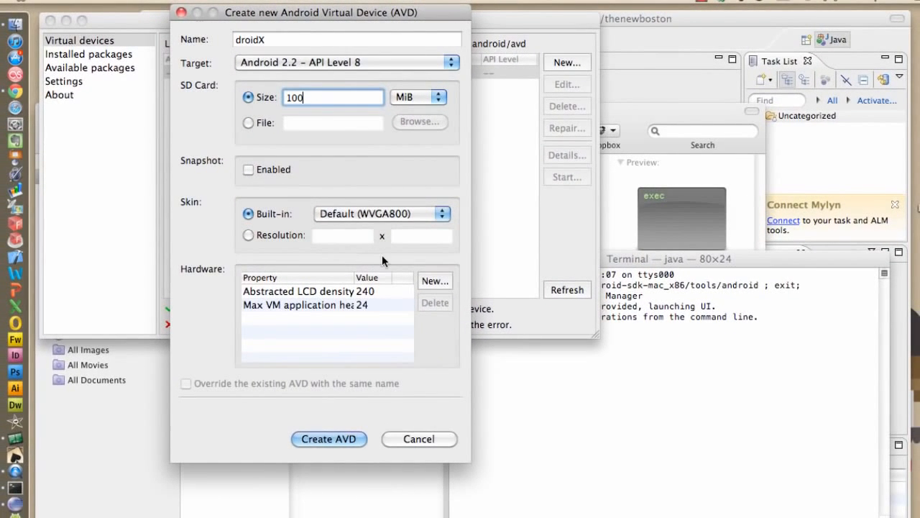
{"action": "left_click", "coordinate": [338, 442]}
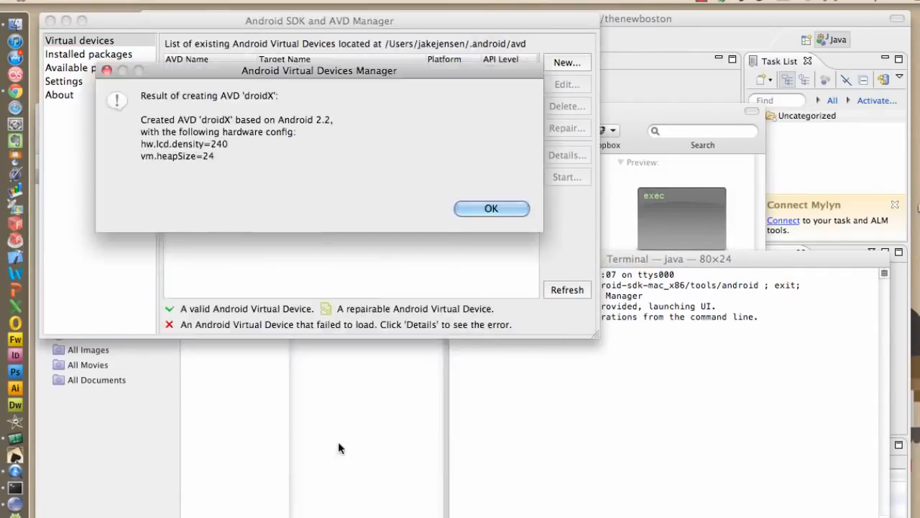
{"action": "left_click", "coordinate": [338, 500]}
{"action": "left_click", "coordinate": [332, 66]}
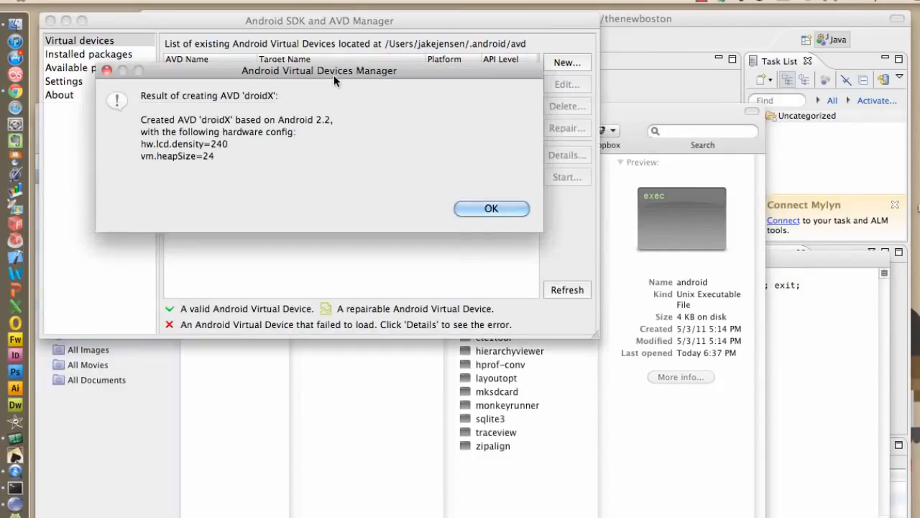
{"action": "left_click", "coordinate": [494, 209]}
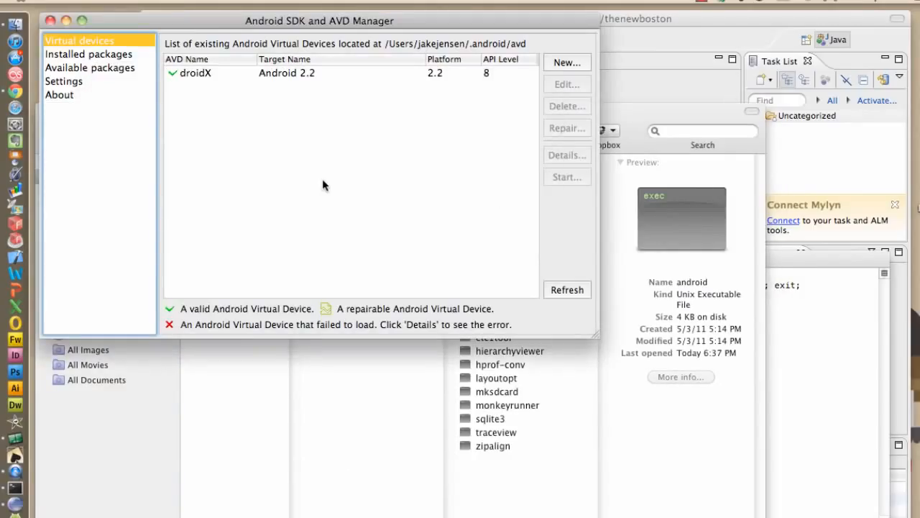